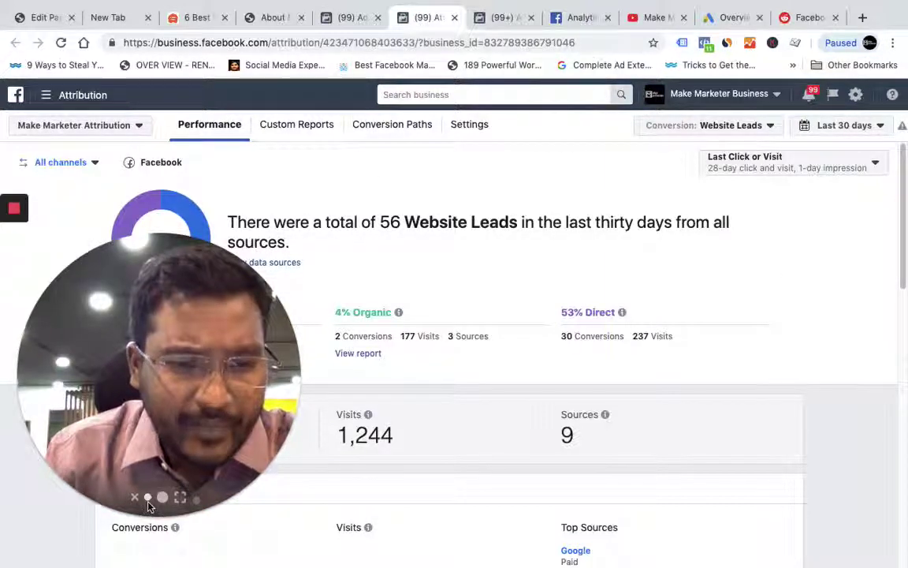
click(149, 497)
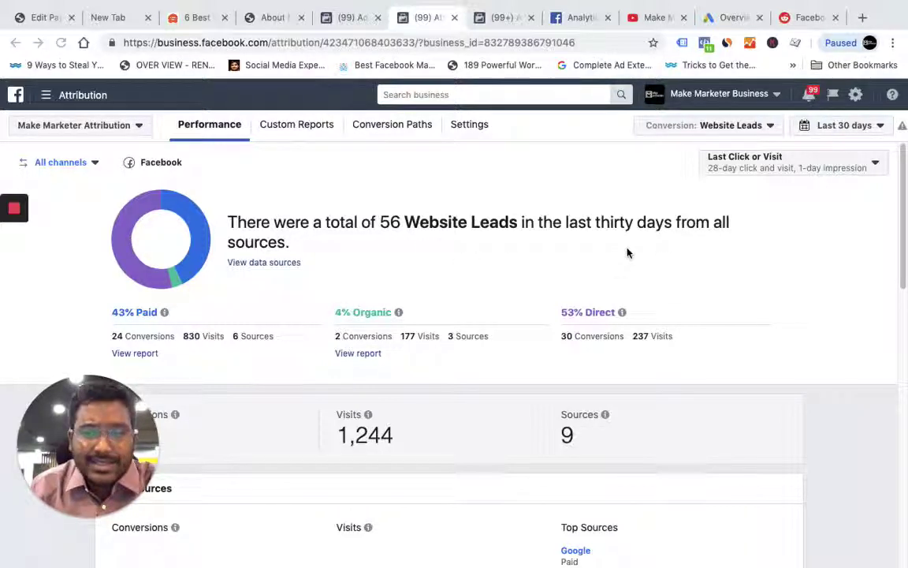
scroll(637, 257, down, 1)
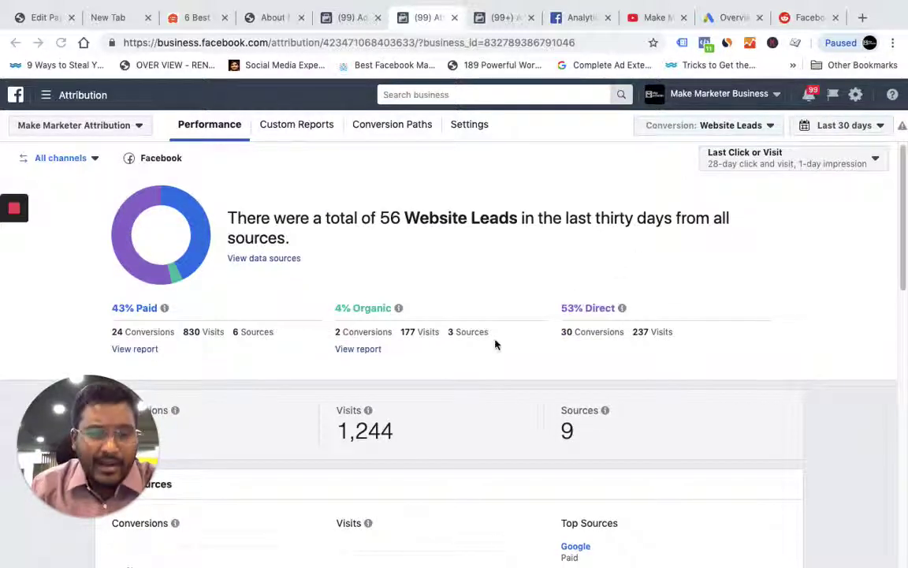
scroll(441, 390, down, 3)
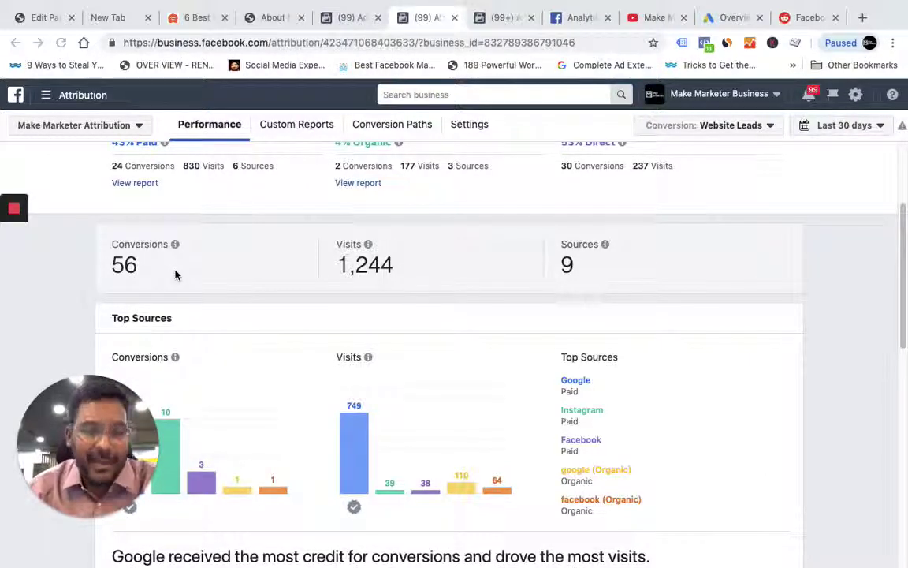
scroll(719, 297, down, 4)
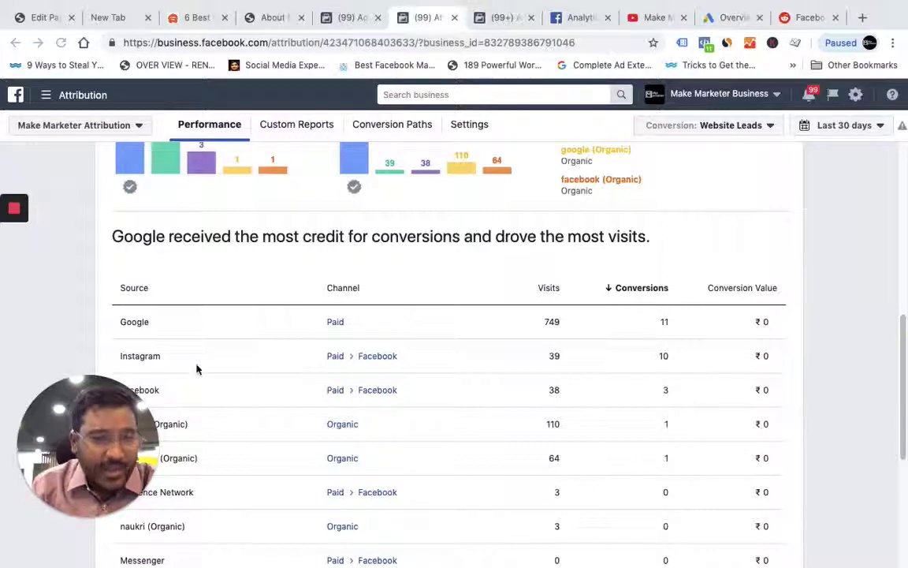
scroll(197, 369, down, 2)
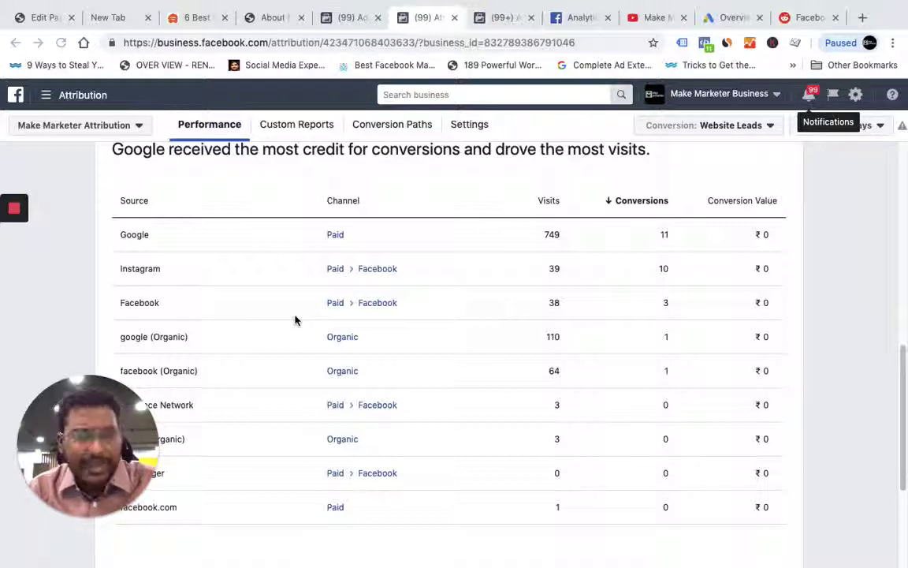
scroll(295, 319, down, 3)
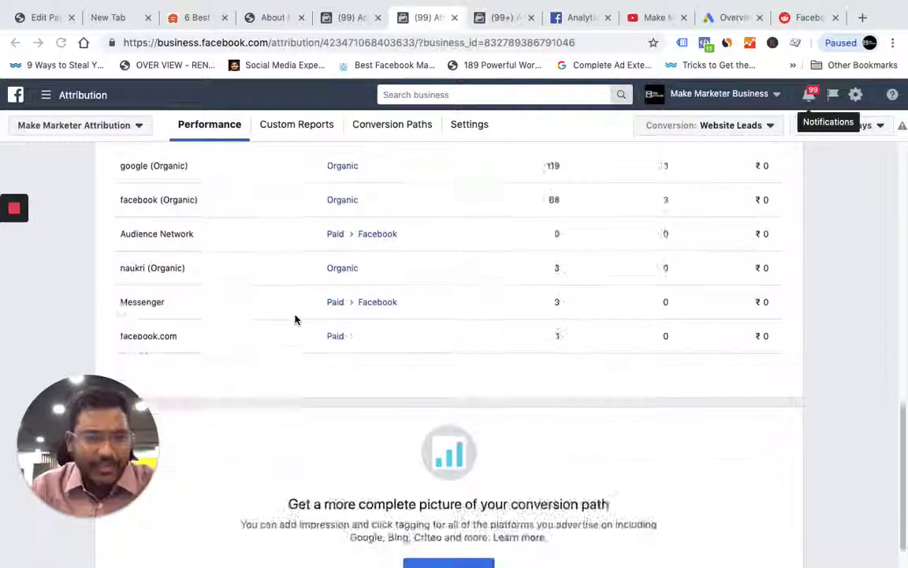
scroll(295, 320, up, 6)
scroll(294, 319, up, 5)
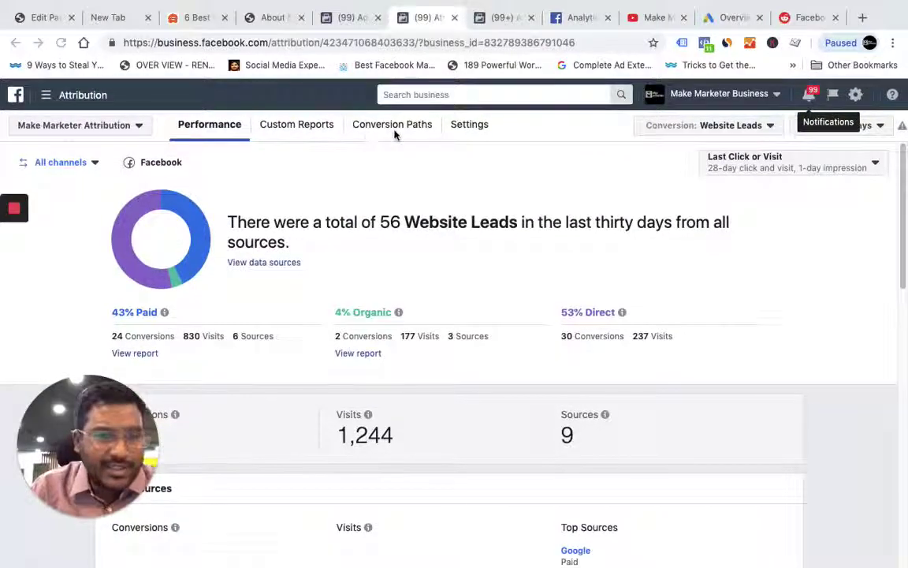
click(161, 163)
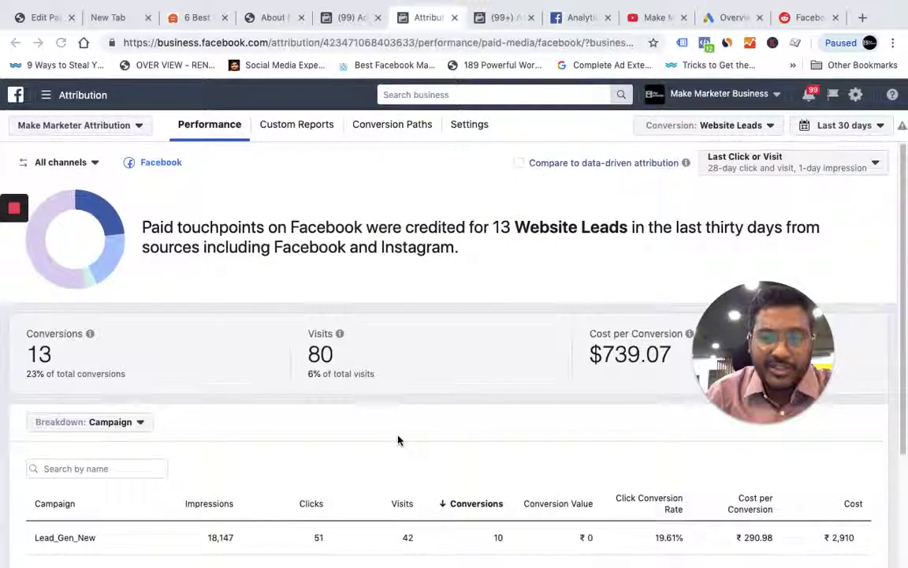
scroll(397, 438, down, 3)
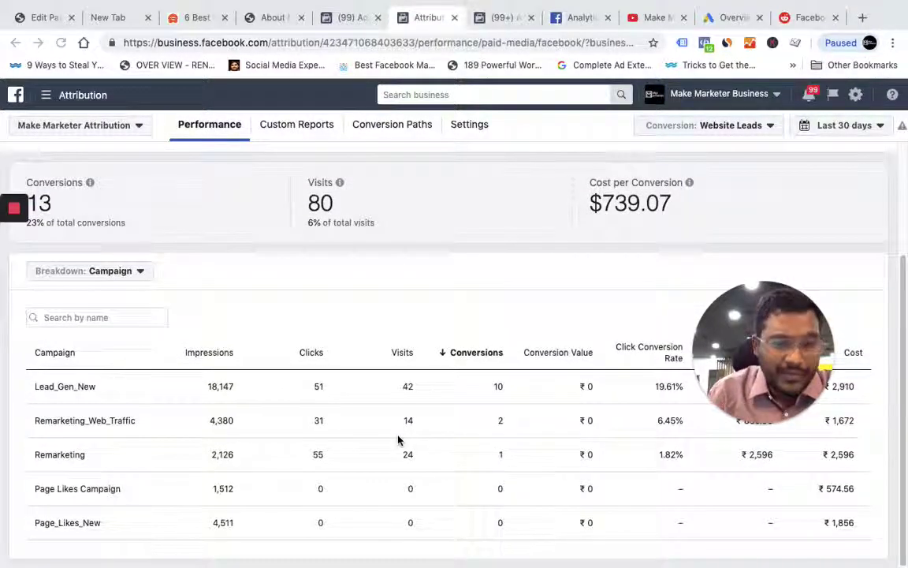
scroll(398, 438, up, 3)
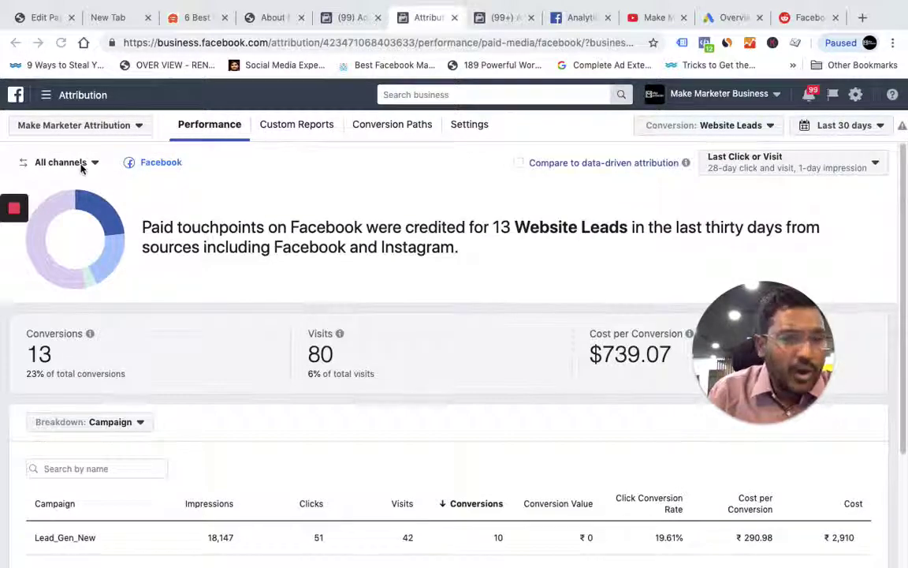
click(48, 165)
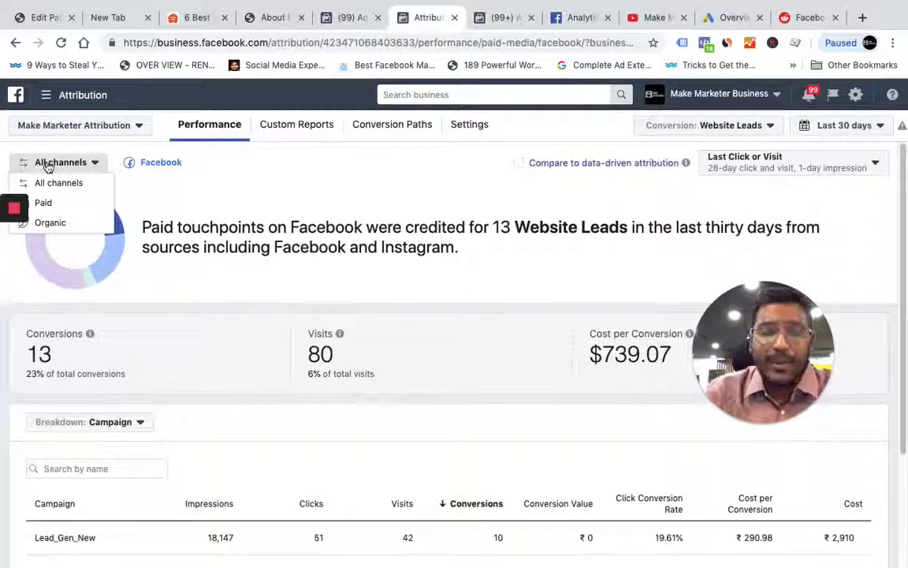
click(63, 183)
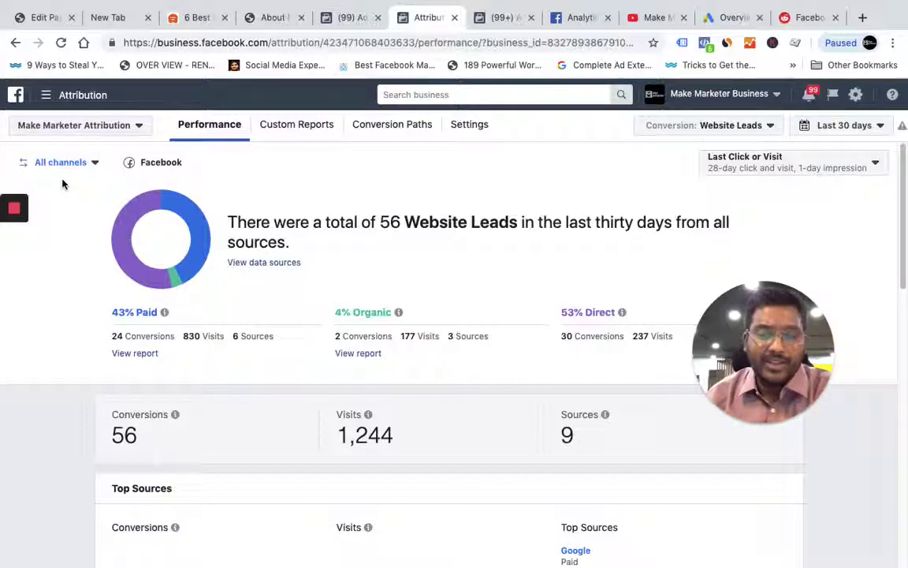
Step: Scan the Top Sources table, then view the Conversion Paths report with its Google and Instagram paths
scroll(251, 371, down, 6)
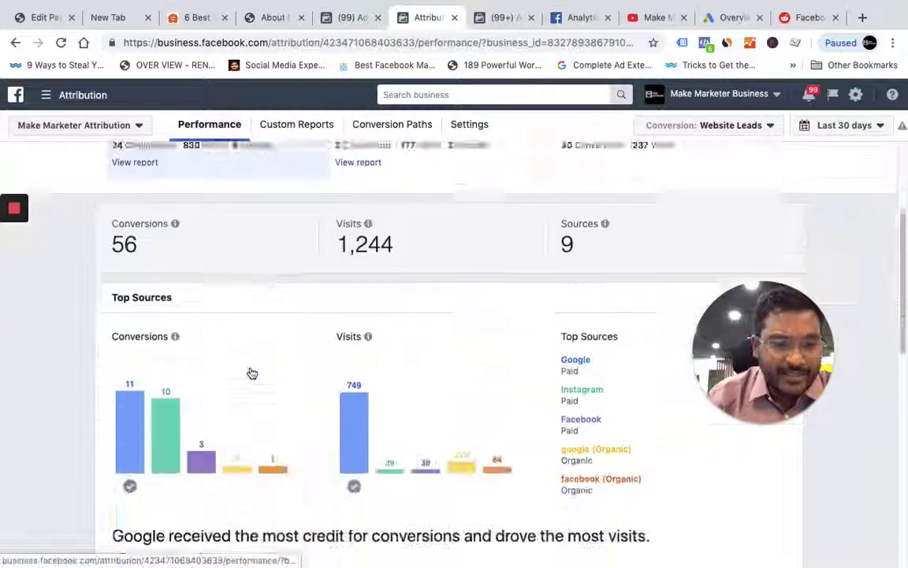
scroll(252, 372, down, 2)
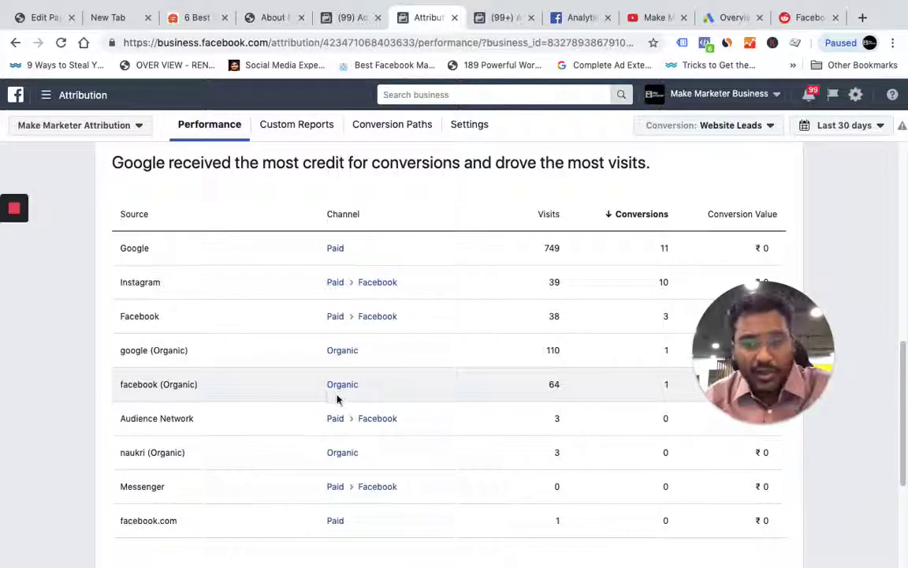
scroll(494, 373, up, 8)
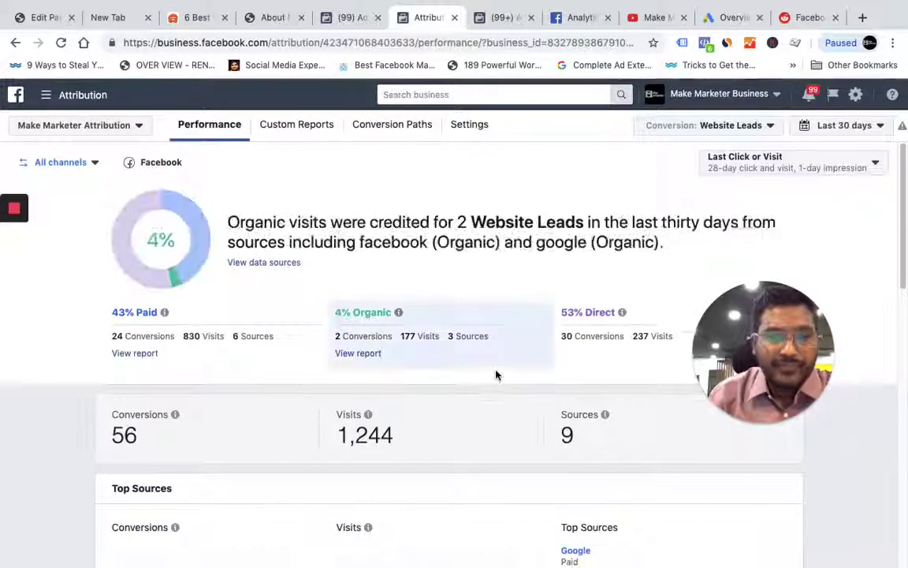
click(397, 135)
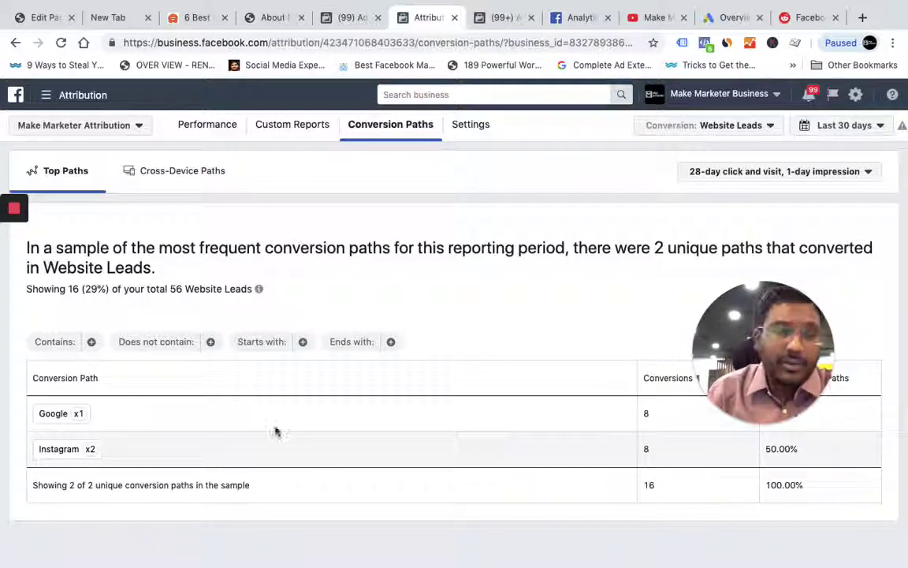
Step: Preview the Google path's filter options, then view Cross-Device Paths: 8 of 34 conversions used desktop and mobile
click(60, 415)
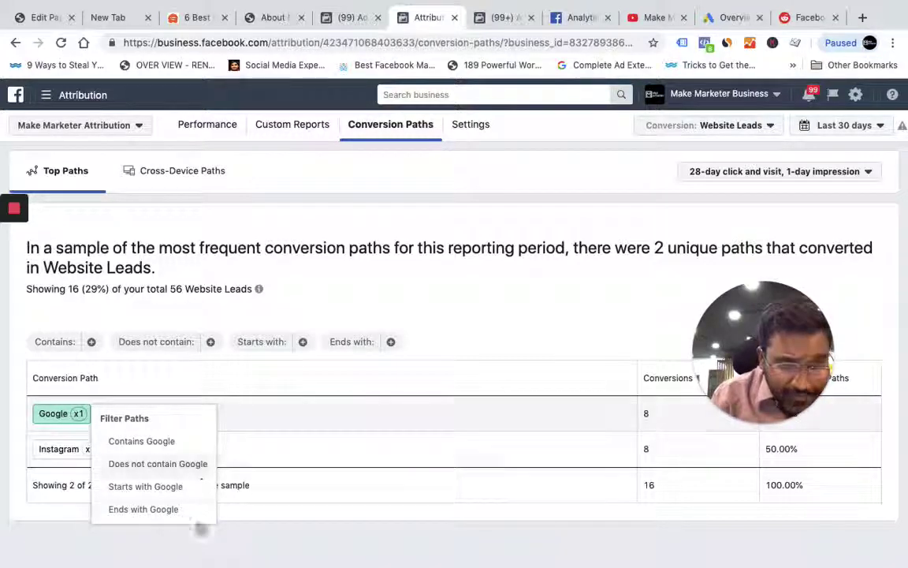
click(490, 283)
double_click(44, 289)
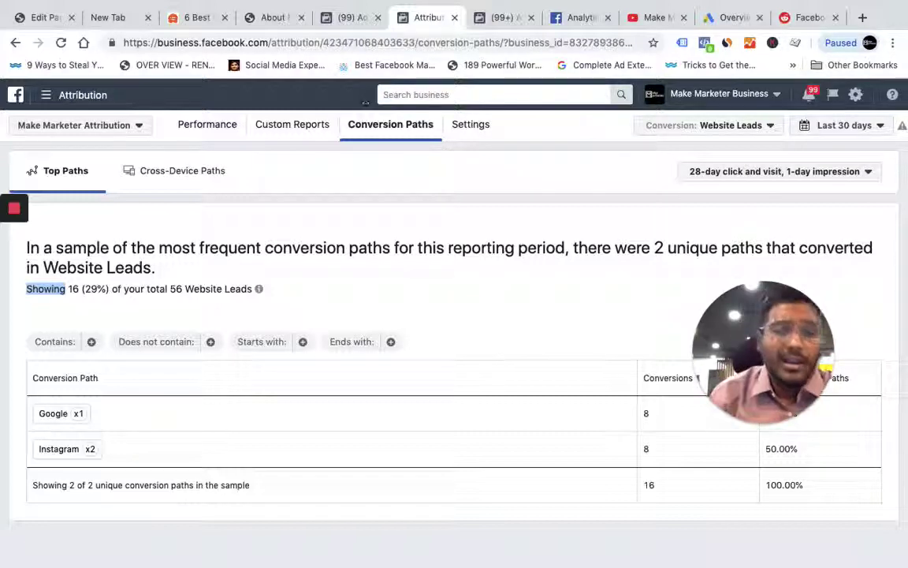
click(196, 175)
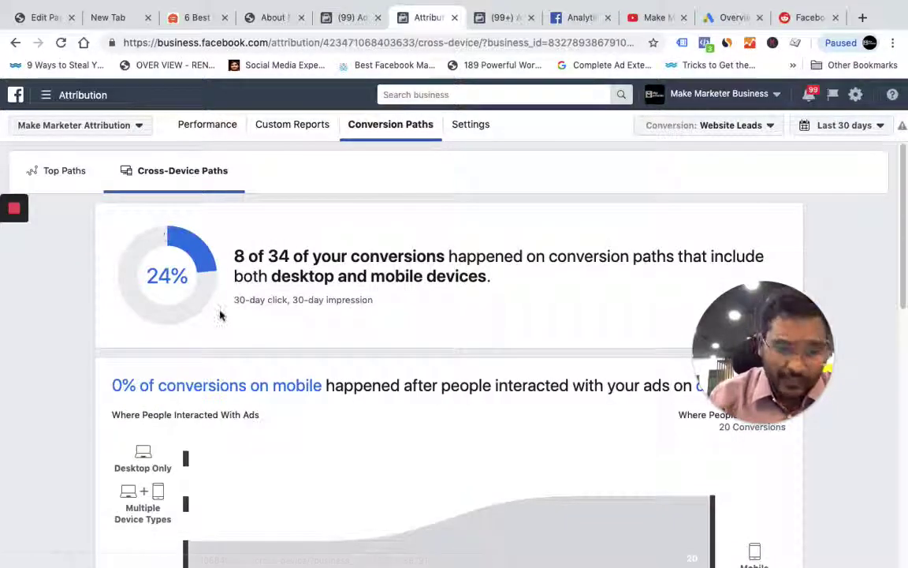
scroll(197, 279, down, 5)
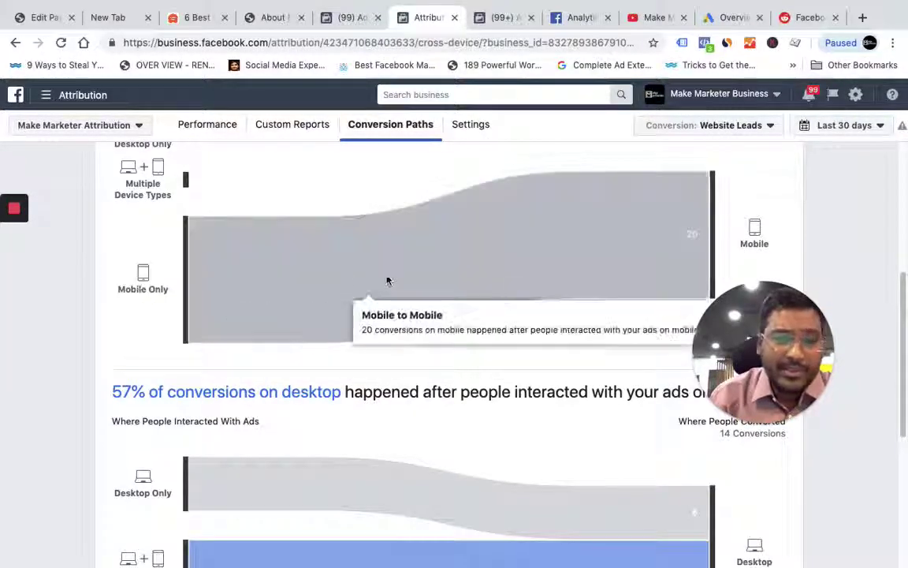
mouse_move(310, 285)
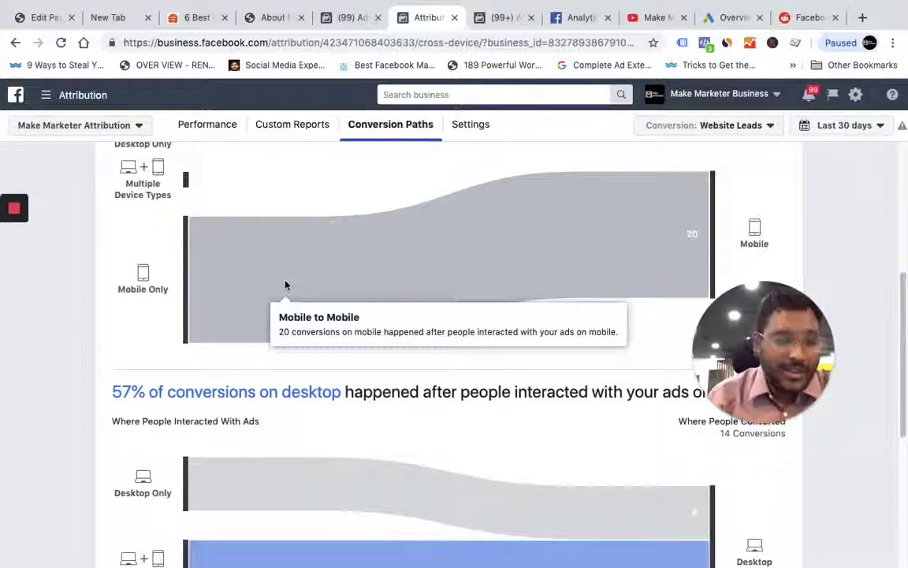
scroll(286, 284, down, 3)
scroll(286, 281, down, 1)
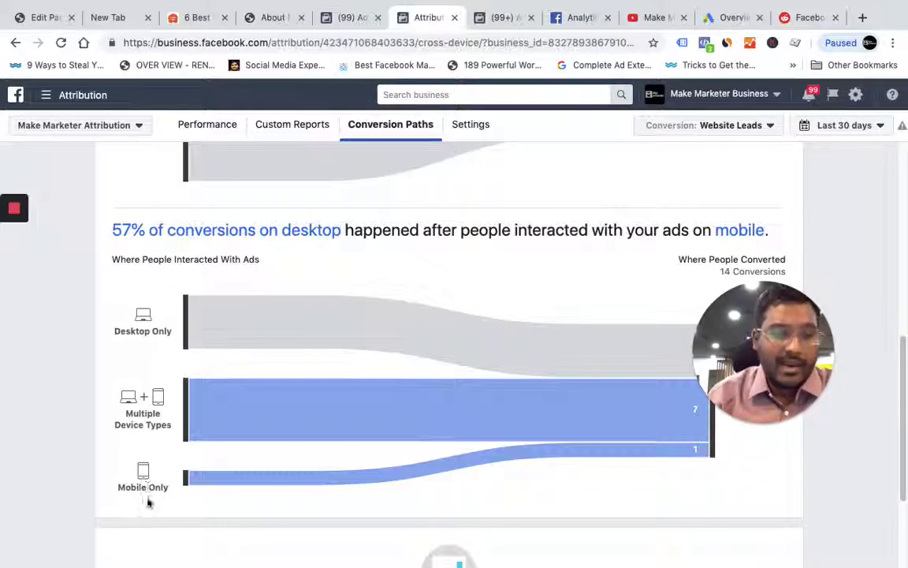
scroll(361, 349, down, 3)
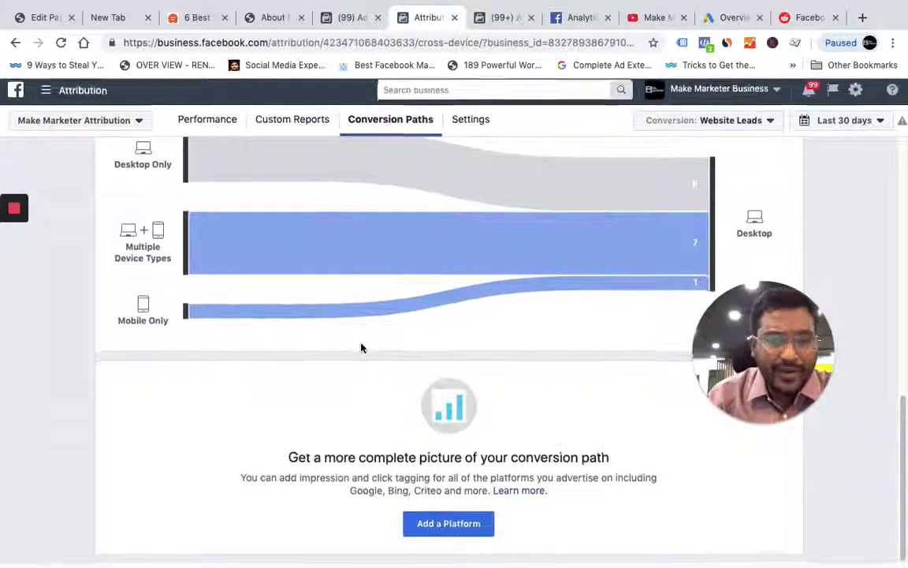
scroll(361, 349, up, 4)
scroll(361, 348, up, 4)
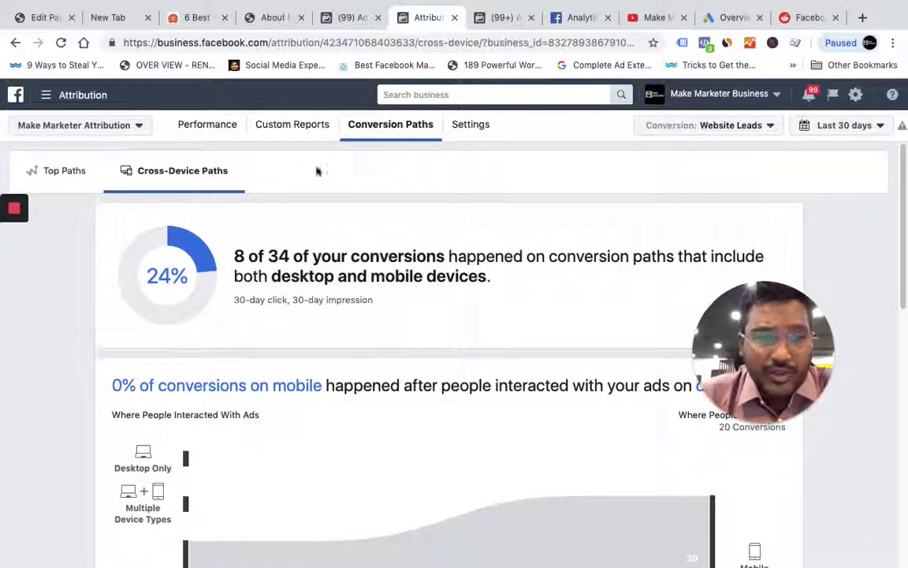
Step: Pick the Make Marketer Attribution line of business to load its 56-lead Performance overview
click(130, 127)
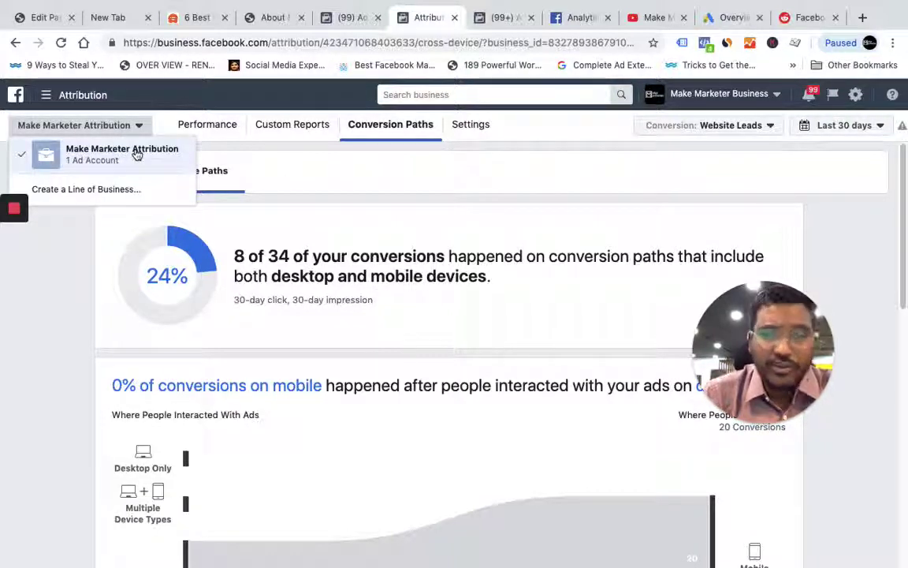
click(136, 154)
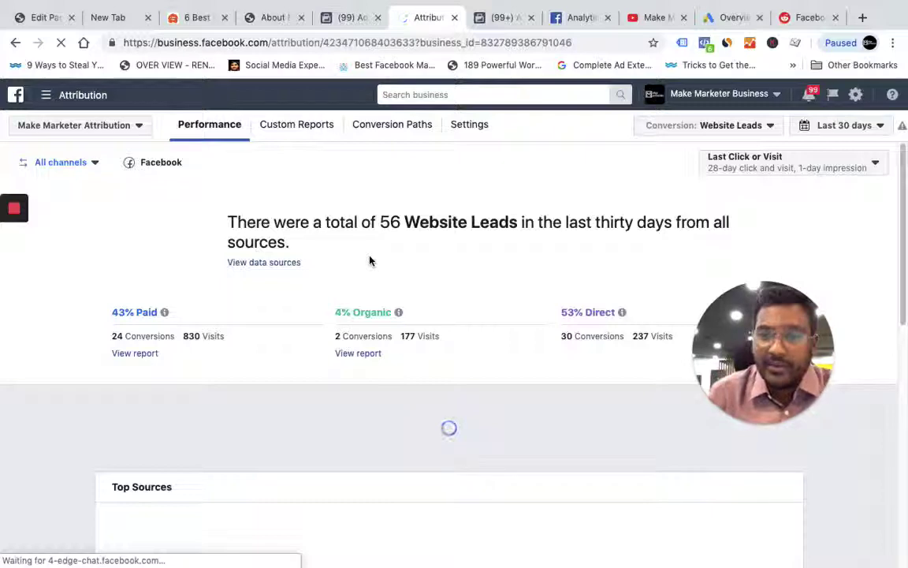
Step: In Settings, review Data Sources: one pixel with Website Leads (55) and Website Purchases (10) events
click(481, 128)
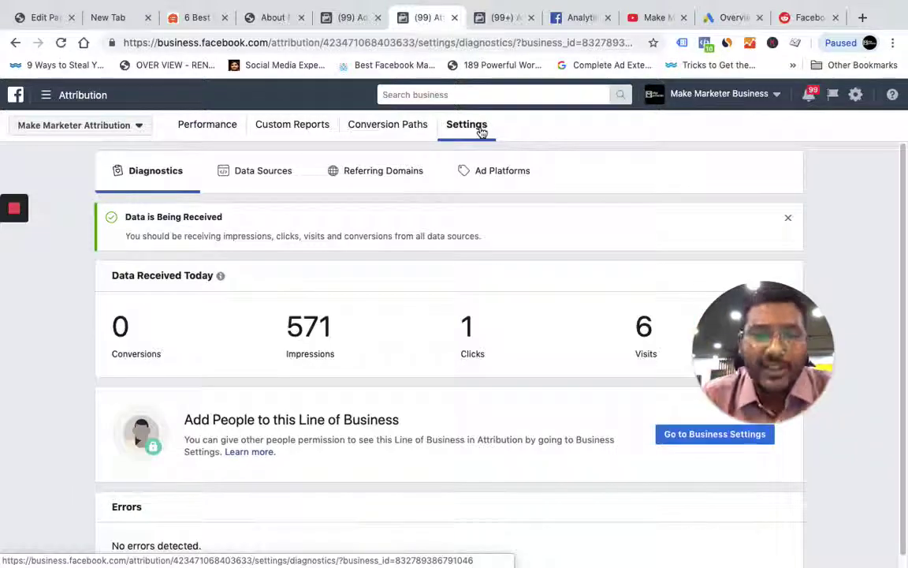
scroll(520, 339, down, 1)
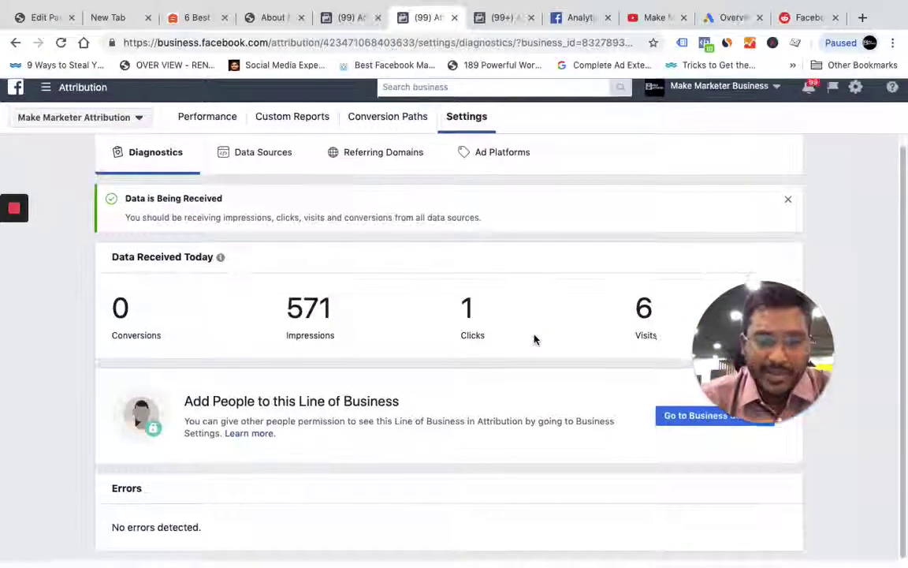
scroll(534, 339, up, 1)
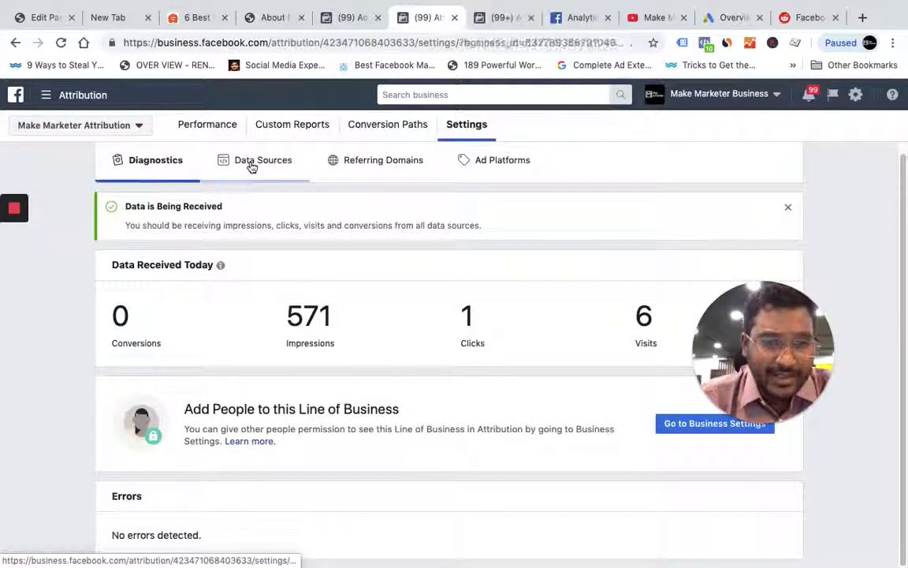
click(252, 168)
scroll(426, 428, down, 2)
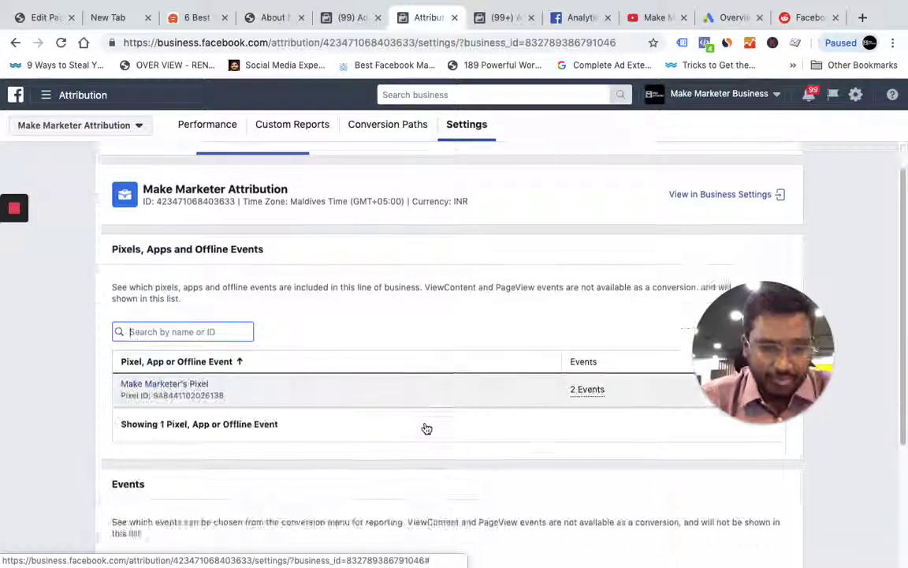
scroll(388, 468, up, 2)
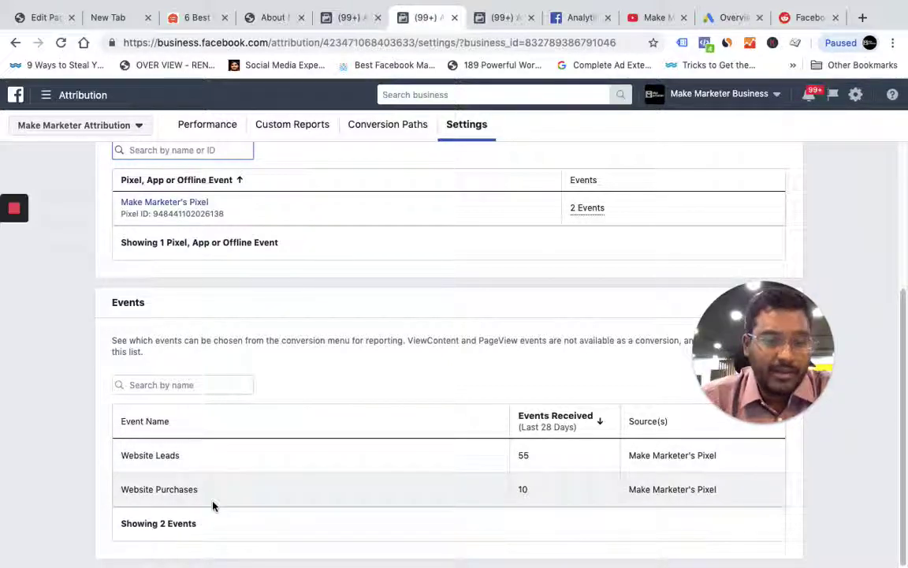
scroll(213, 504, up, 3)
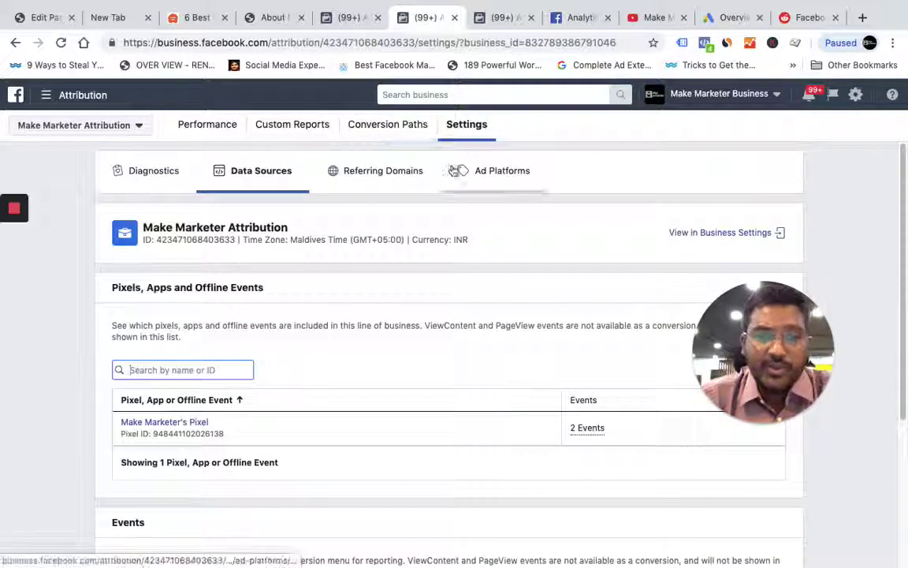
Step: Check Referring Domains, then list Ad Platforms: Facebook Ads Platform, Google Ads Display and Google Ads Search
click(382, 175)
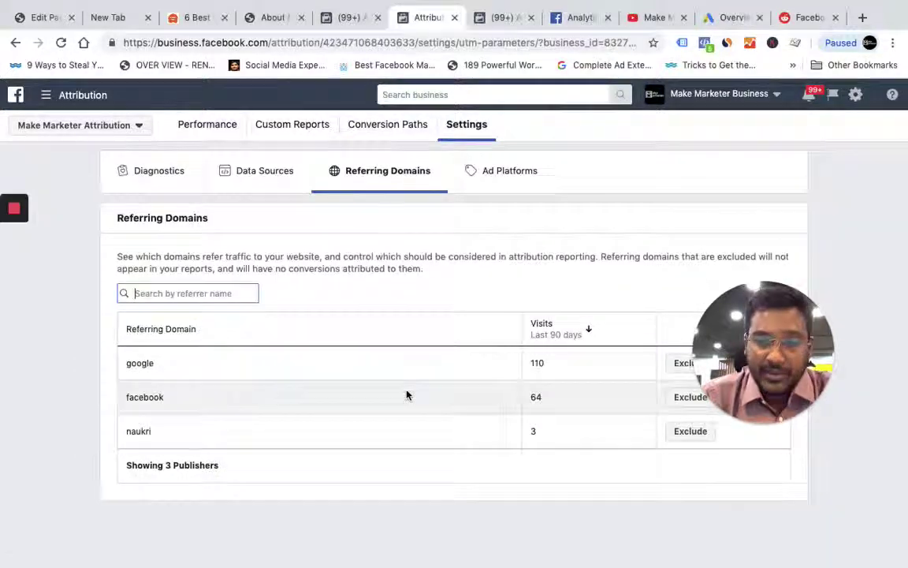
click(506, 181)
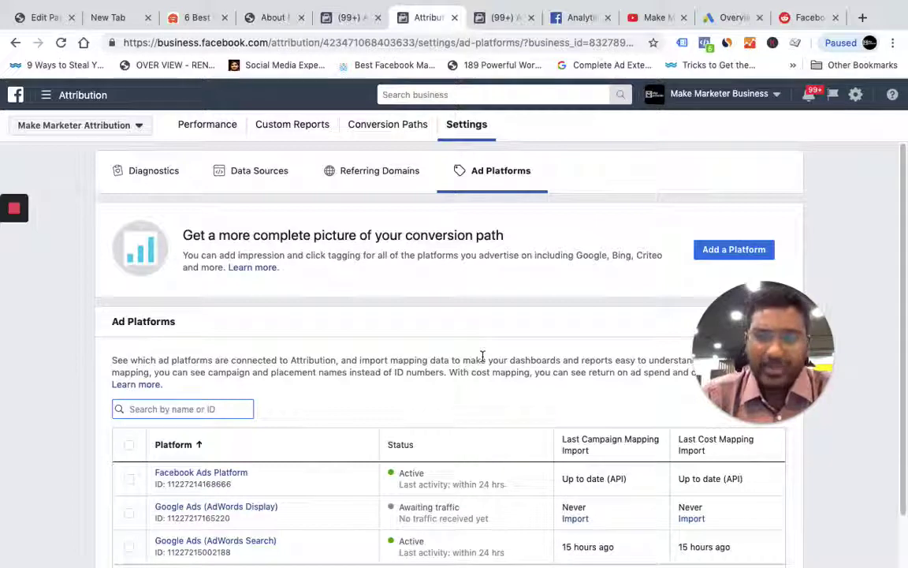
scroll(620, 298, down, 2)
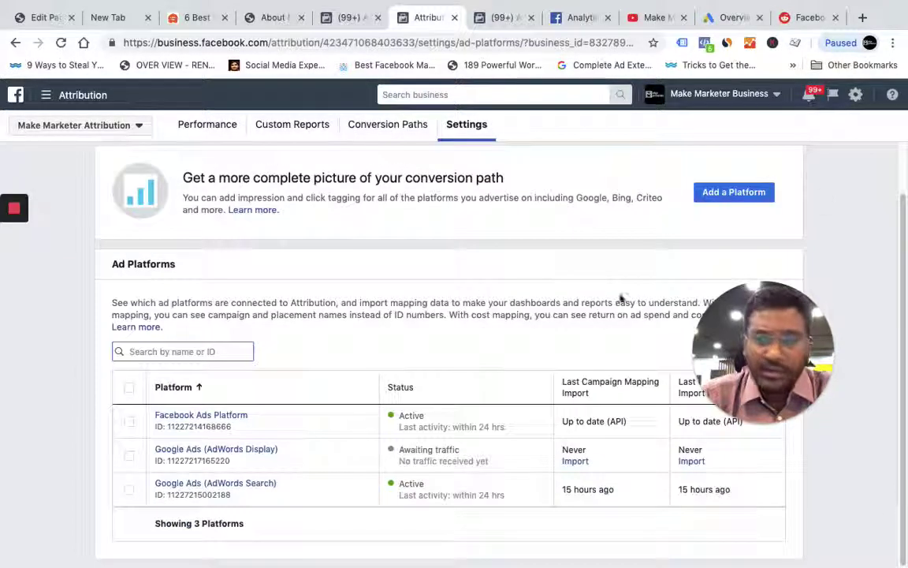
Step: Cancel the Add a Platform dialog, then view the Google Ads (AdWords Display) review, still awaiting traffic
click(754, 200)
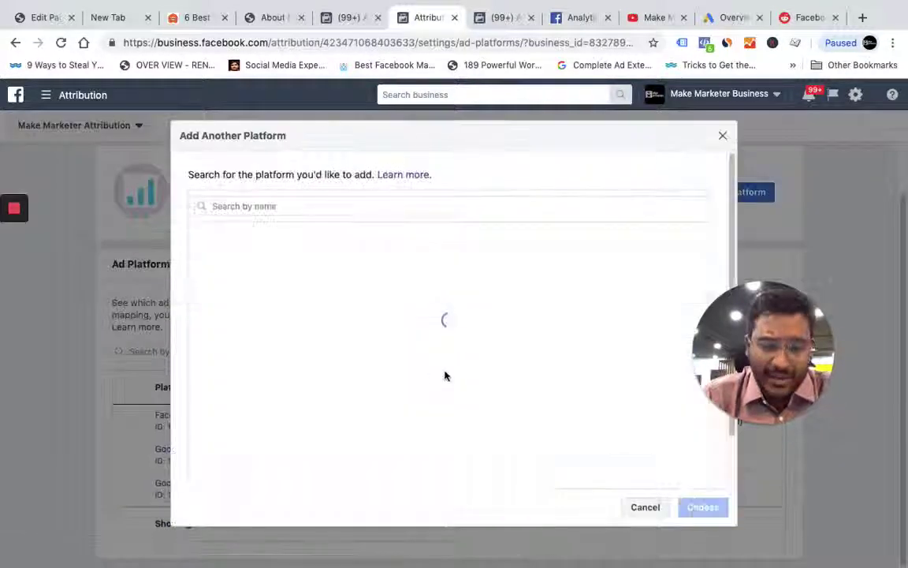
click(645, 508)
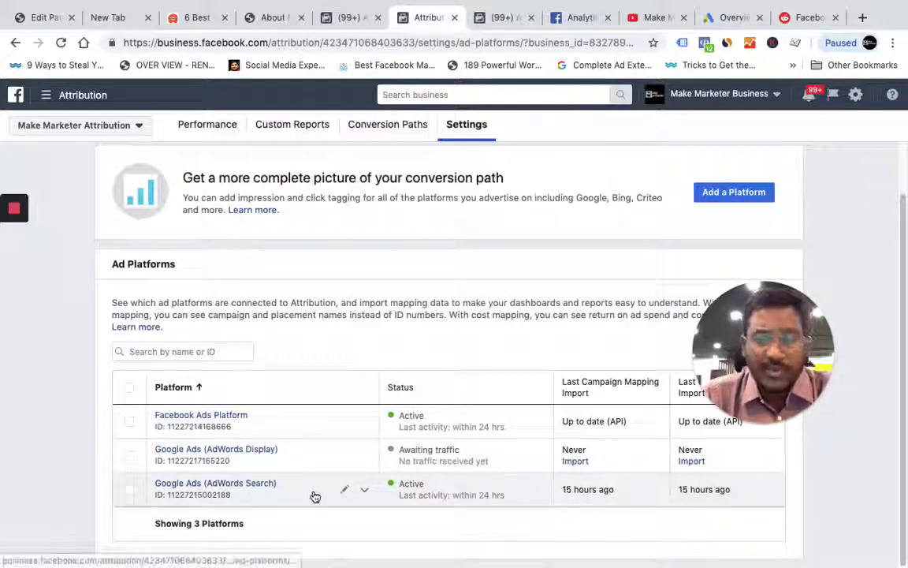
click(250, 455)
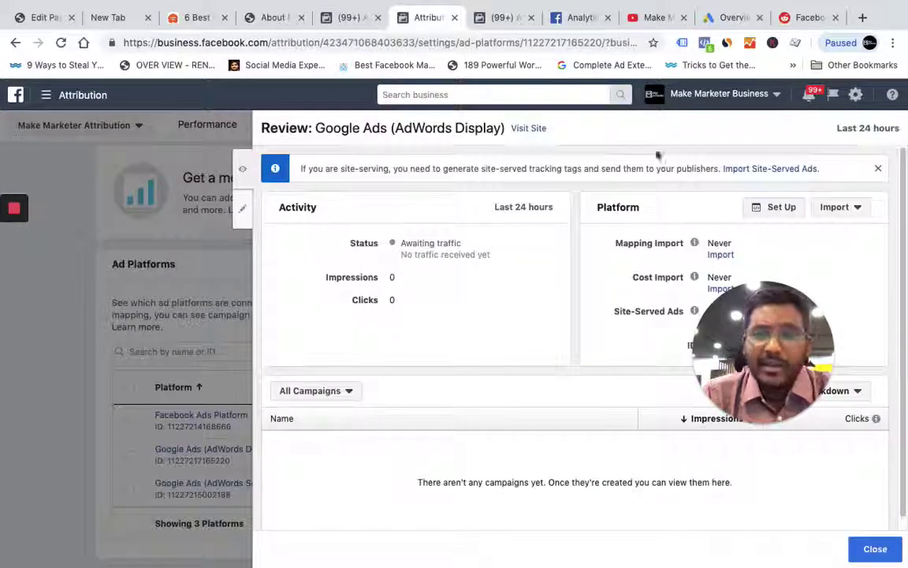
Step: Begin Google Ads (AdWords Display) tracking setup, bringing up the About Tracking Tags explanation
click(780, 206)
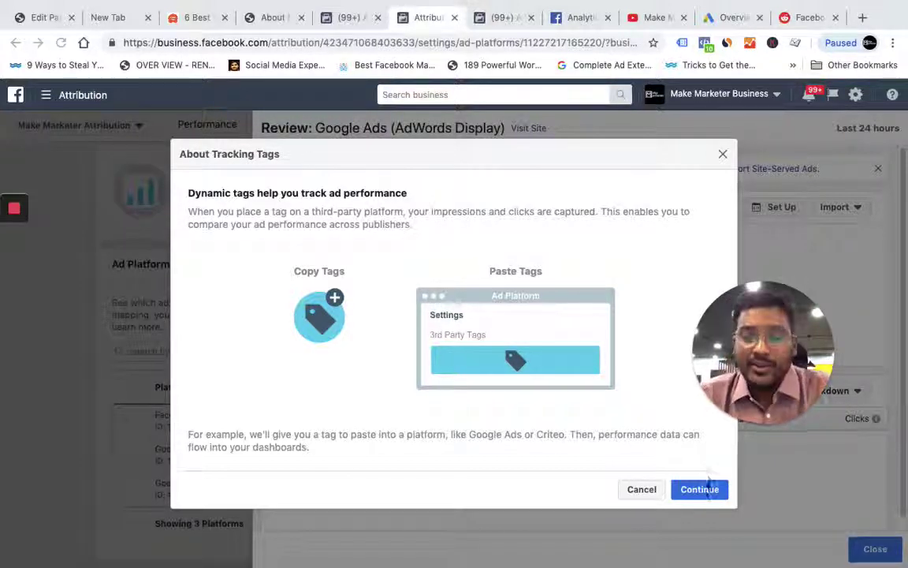
Step: Go through the Install Dynamic Tags instructions, selecting the example click tag, to reach Import Mapping and Cost Data
click(706, 490)
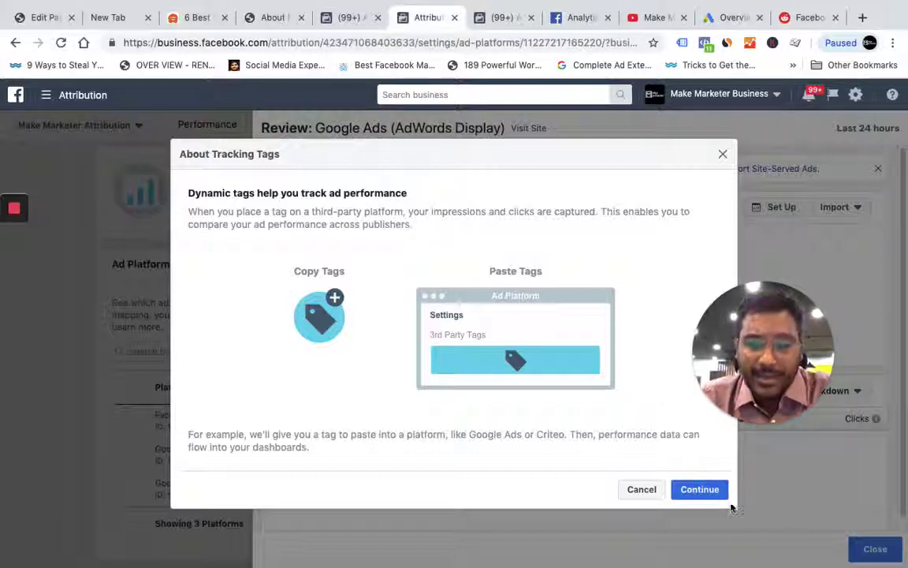
click(701, 490)
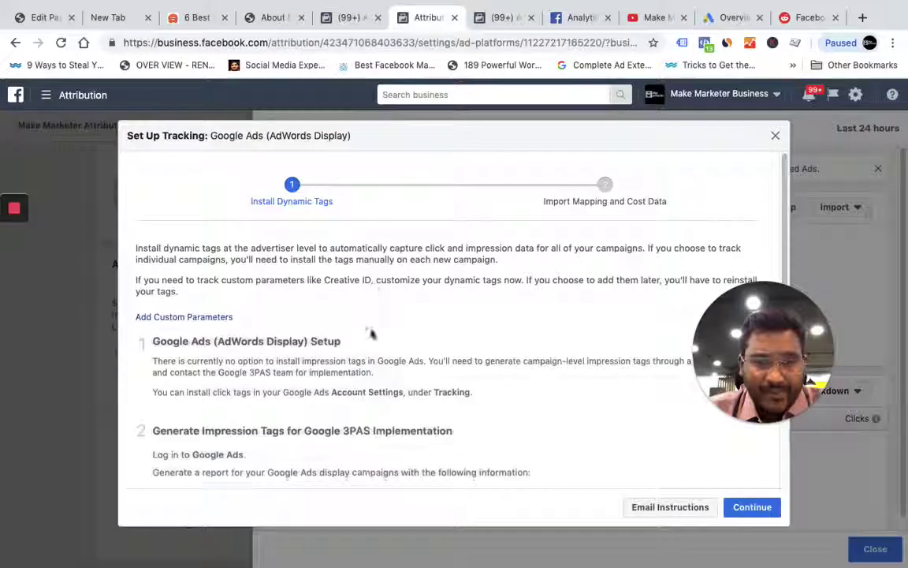
scroll(428, 376, down, 6)
scroll(428, 380, down, 2)
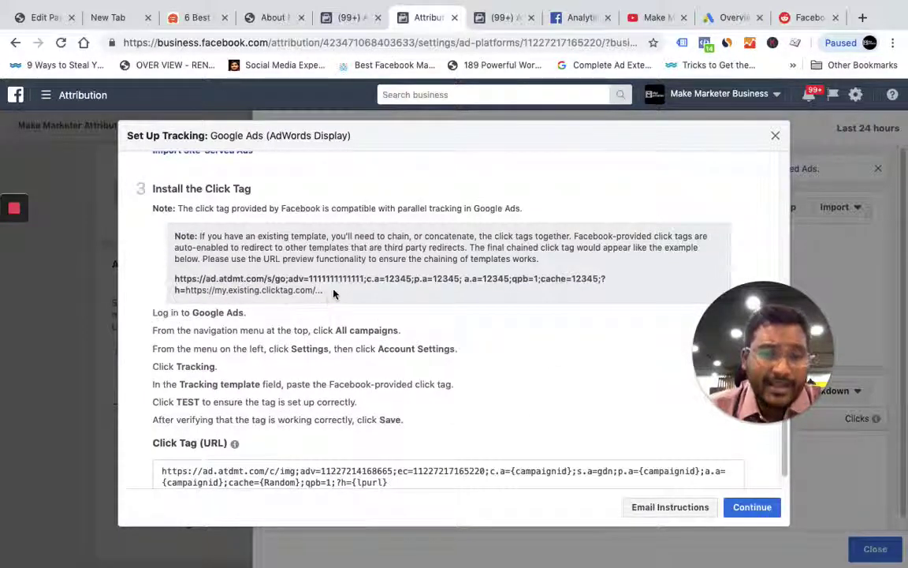
drag(323, 291, 176, 280)
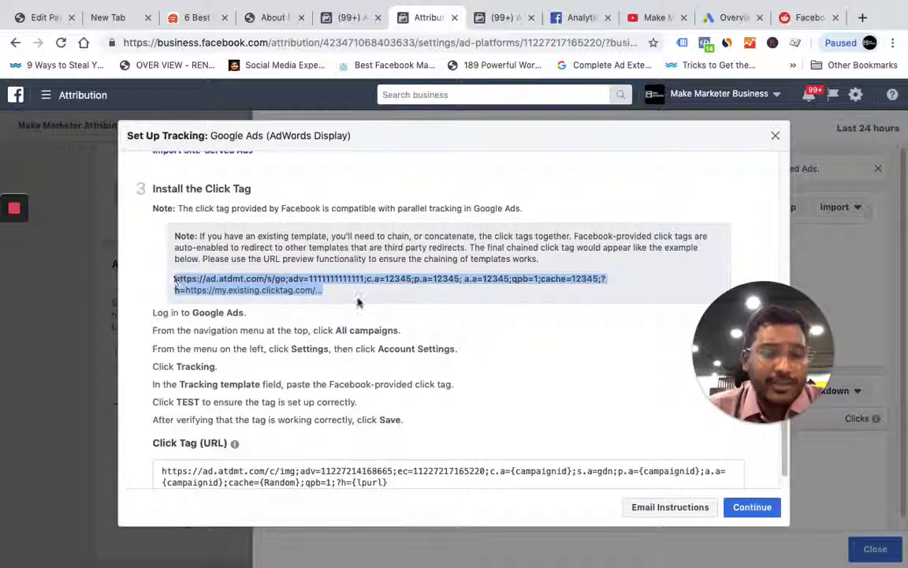
scroll(358, 300, up, 3)
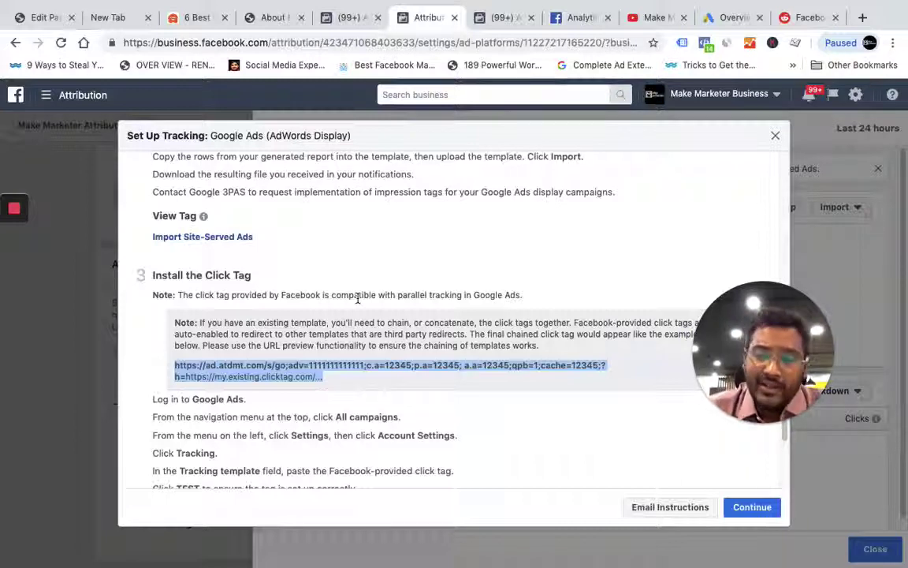
scroll(357, 299, down, 3)
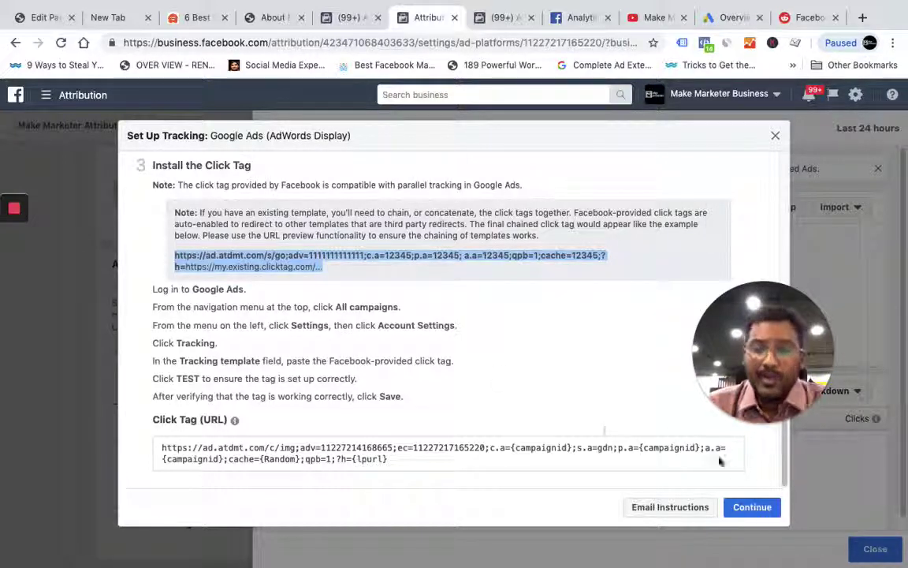
click(752, 507)
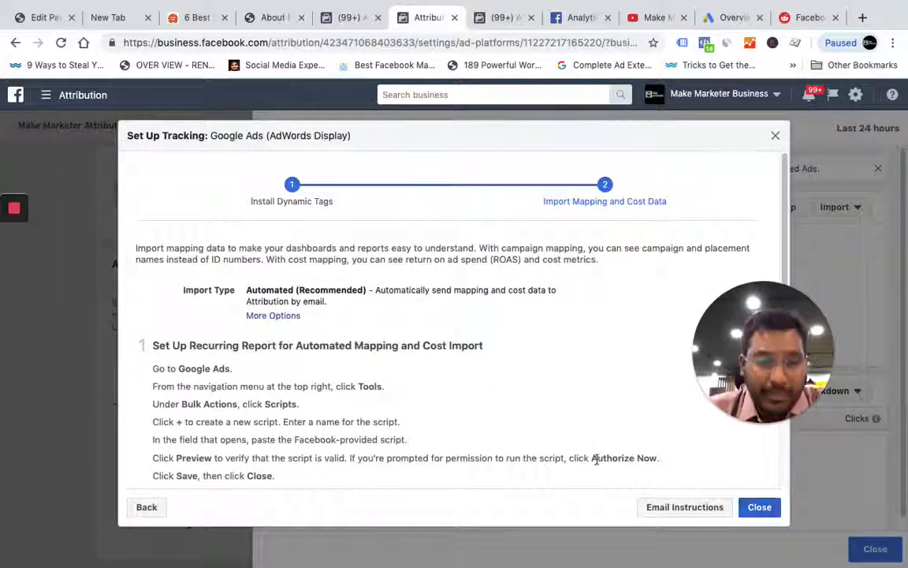
Step: Look over the provided import script, then close Set Up Tracking back to the AdWords Display review
scroll(550, 455, down, 4)
scroll(550, 454, down, 10)
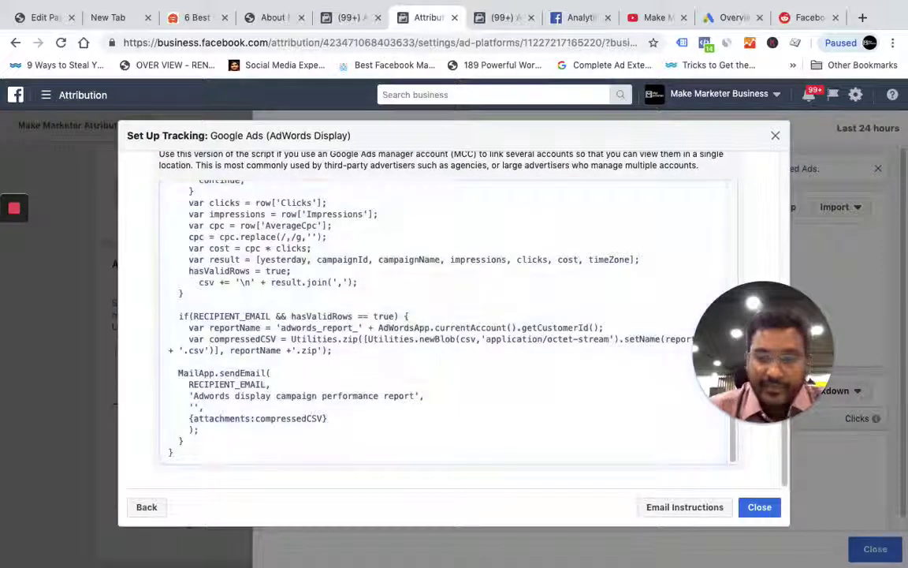
click(759, 509)
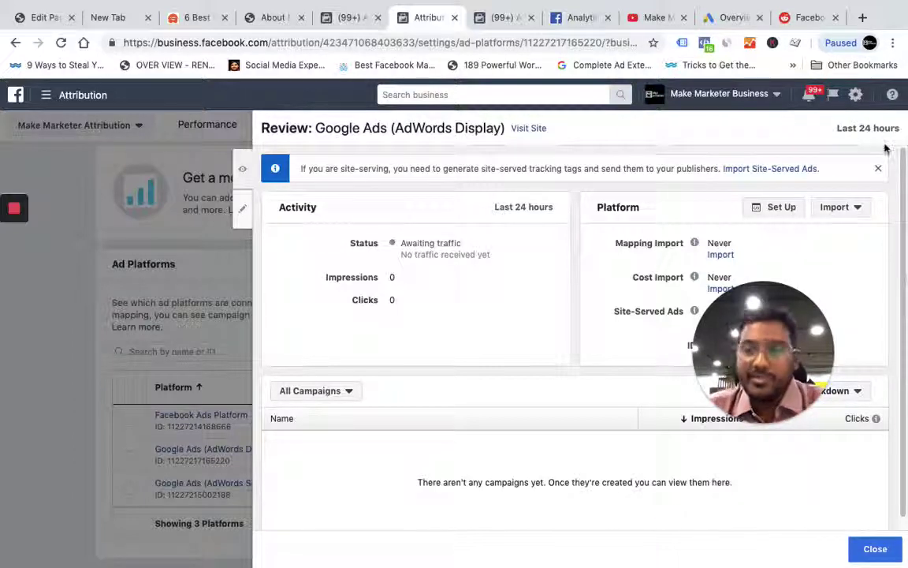
Step: Dismiss the info notice, leave the platform review, and reopen Conversion Paths for Website Leads
click(880, 172)
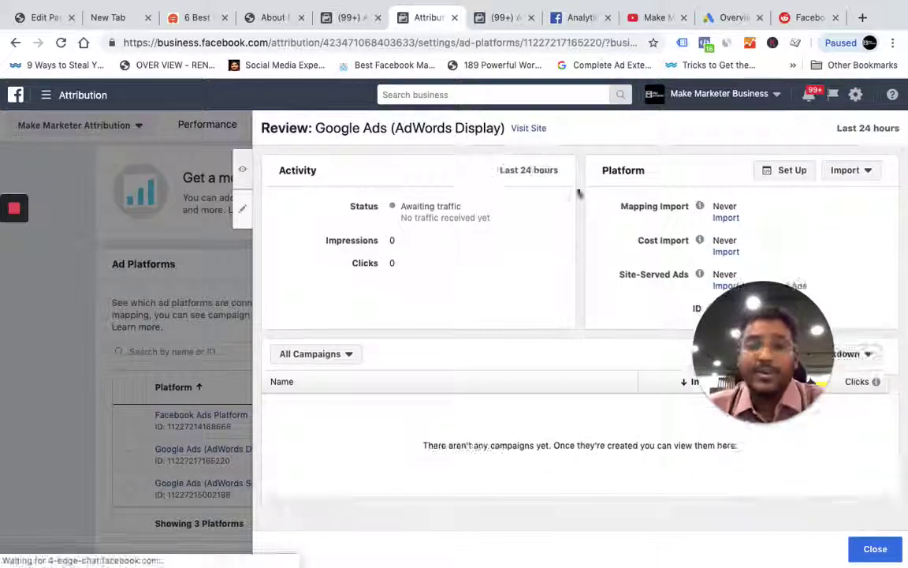
click(246, 174)
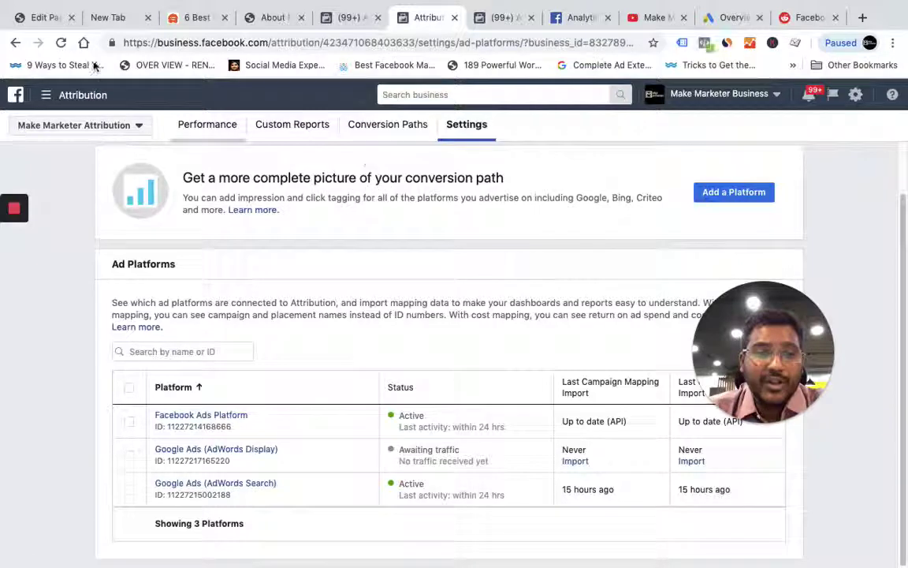
click(388, 128)
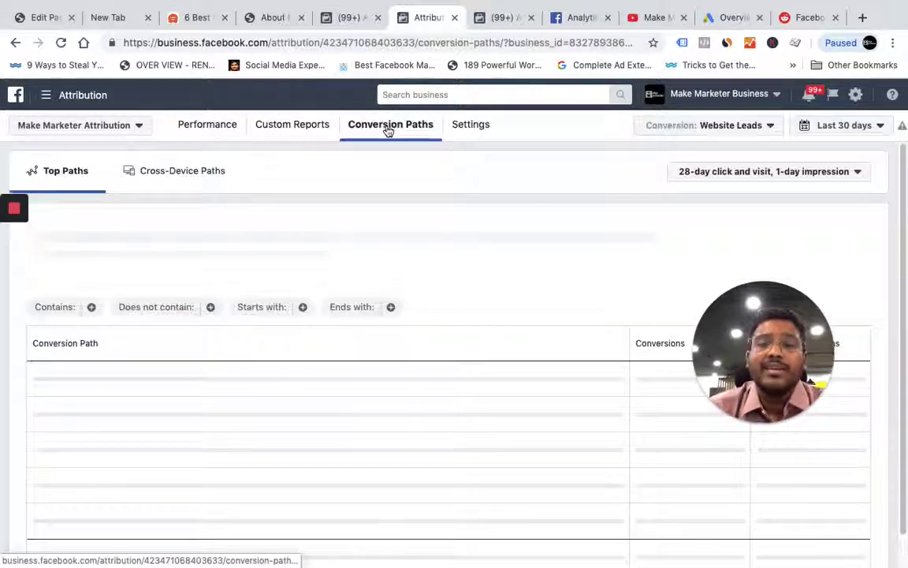